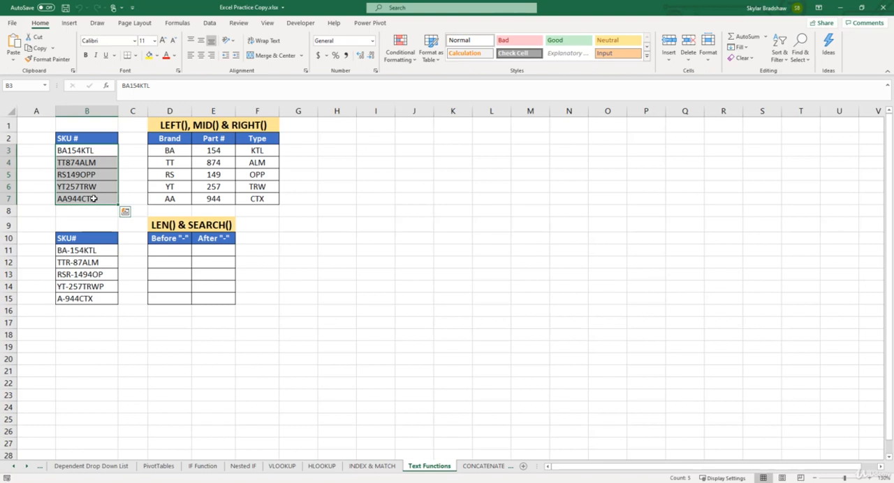
pyautogui.click(104, 237)
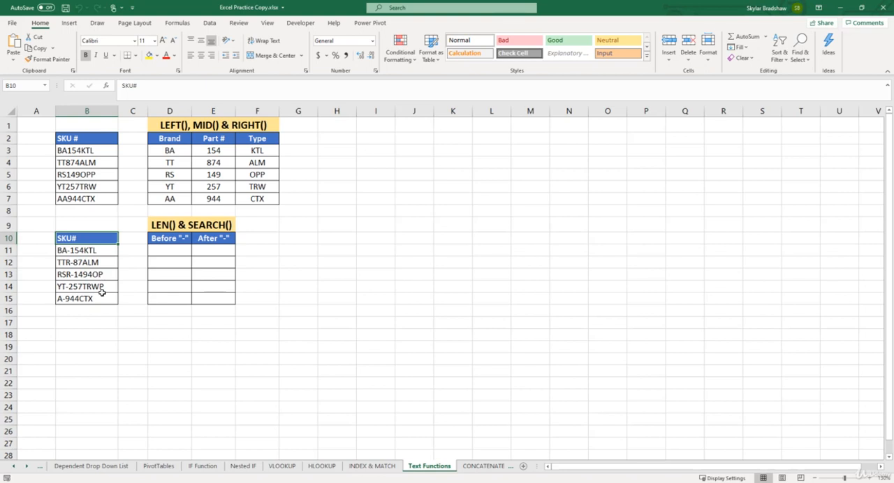
pyautogui.click(160, 251)
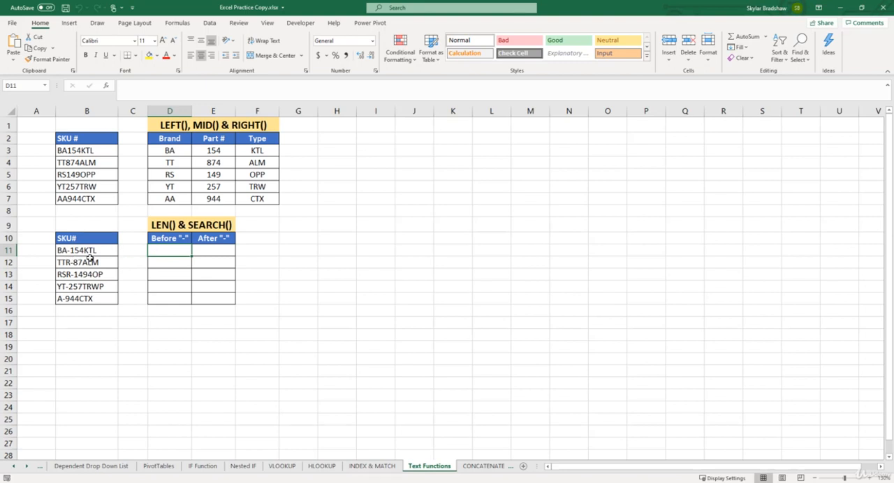
pyautogui.click(207, 249)
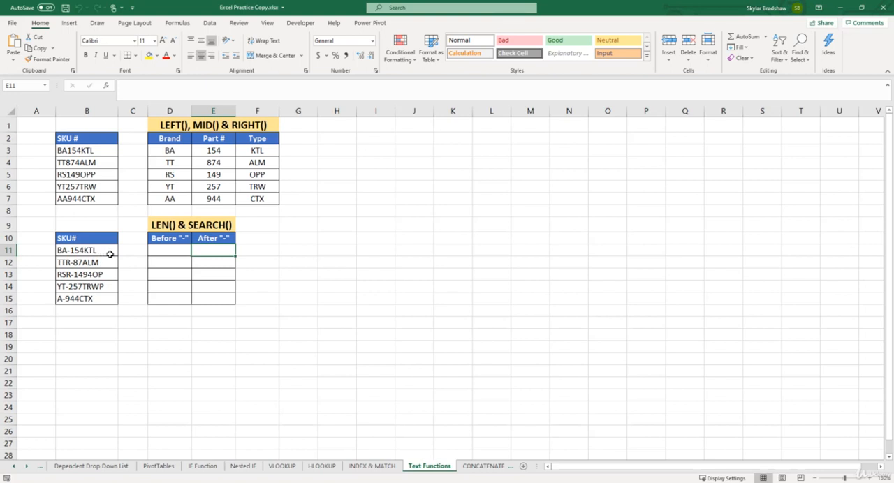
pyautogui.click(159, 262)
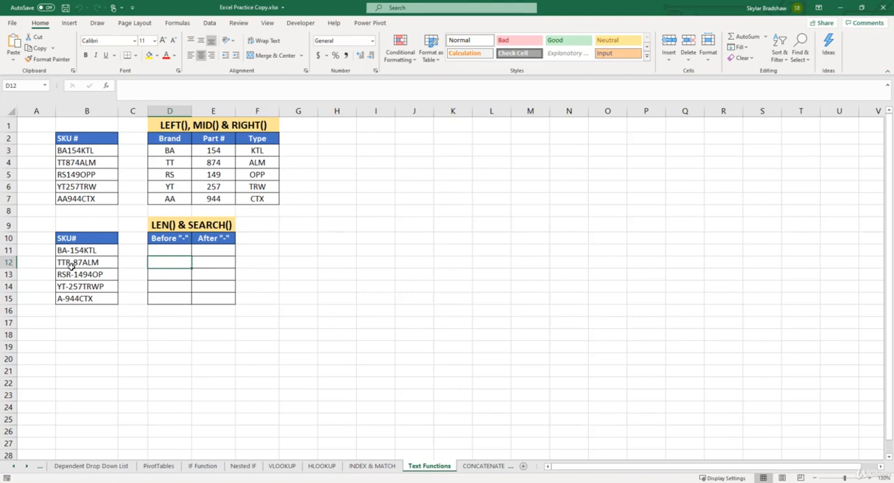
pyautogui.click(162, 287)
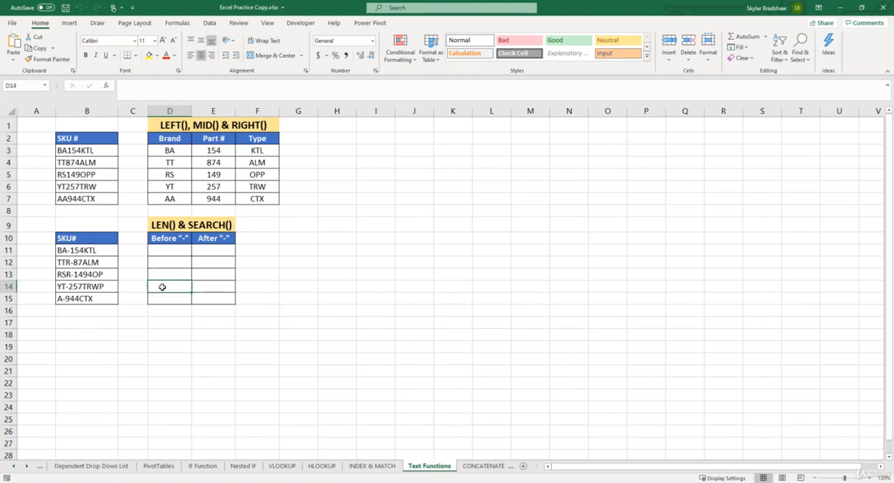
pyautogui.click(199, 285)
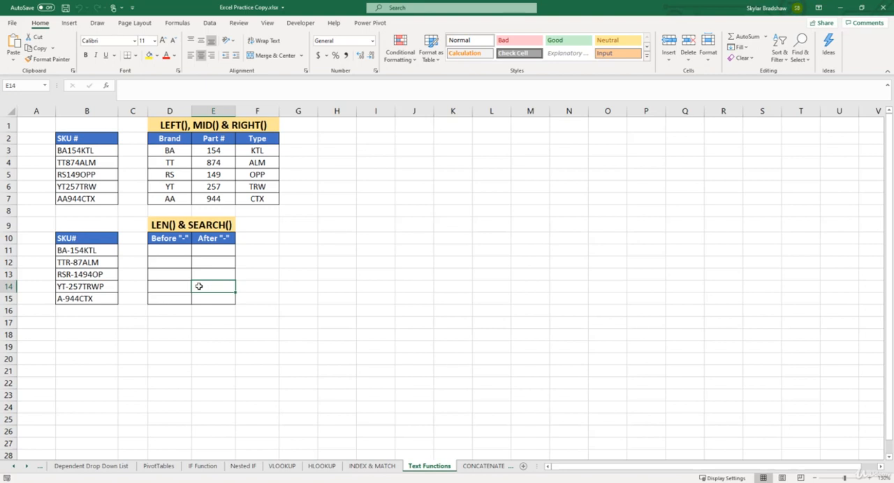
# - Add the heading LEN in cell F10, beside the After "-" column
pyautogui.click(248, 239)
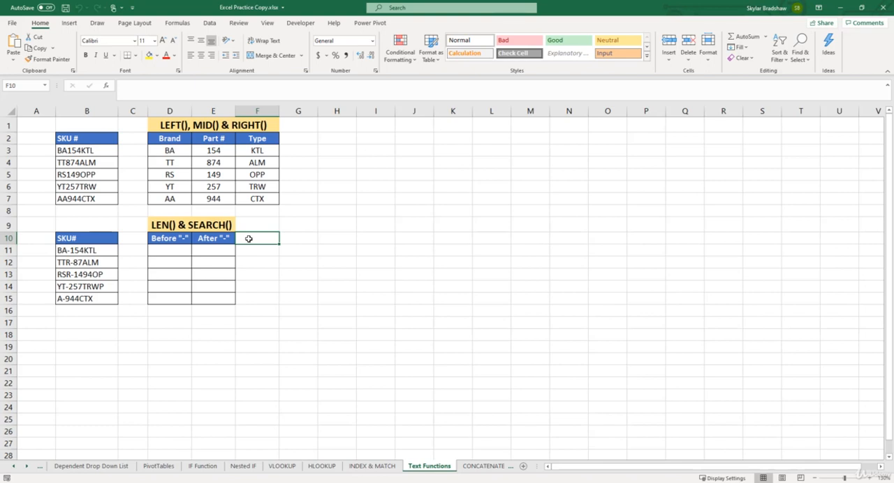
pyautogui.write('LEN')
pyautogui.press('Return')
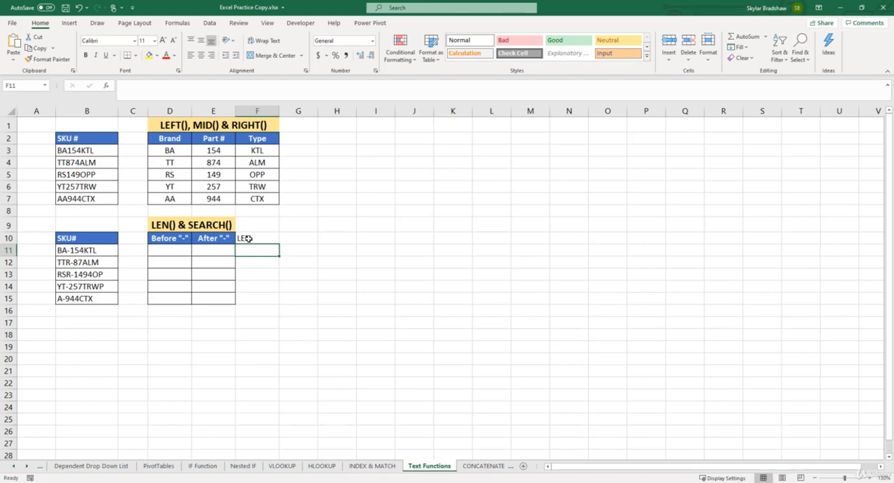
# - Enter the formula =LEN(B11) in F11 to count the characters of the first hyphenated SKU
pyautogui.write('=len')
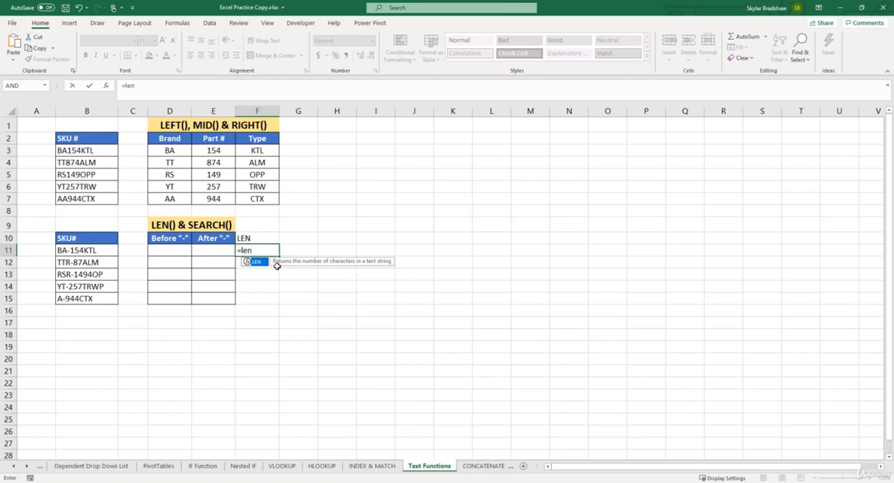
pyautogui.press('Tab')
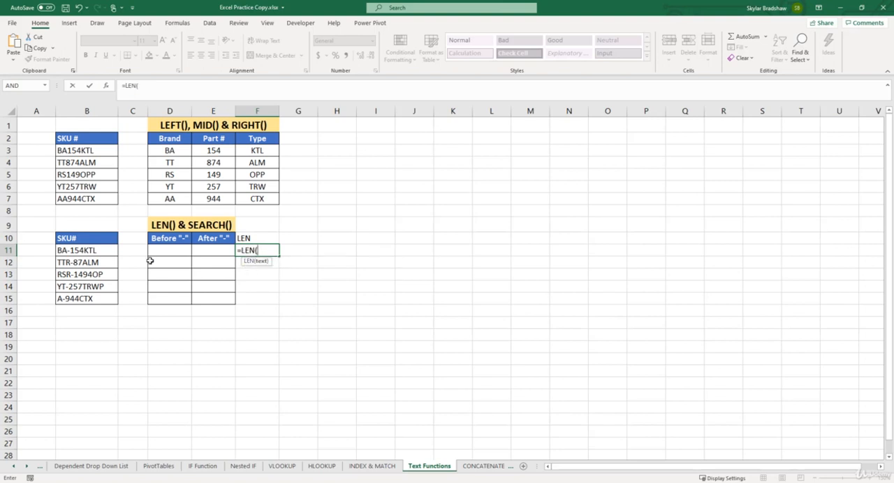
pyautogui.click(96, 251)
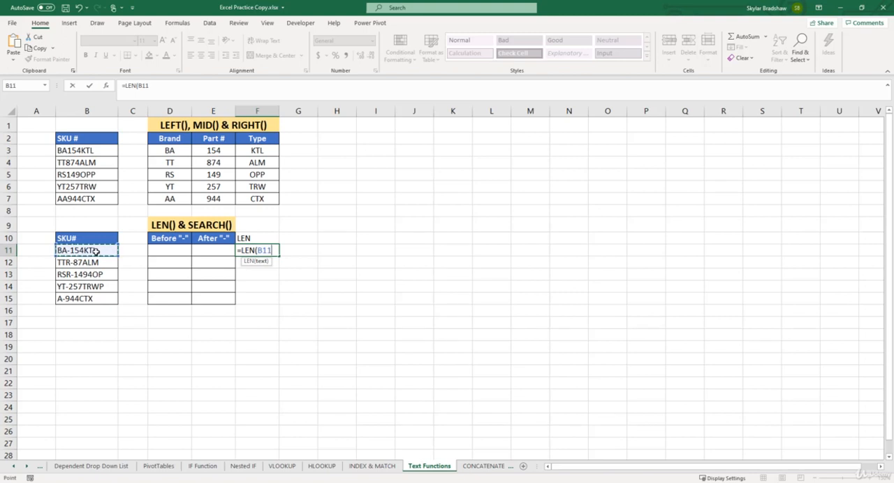
pyautogui.write(')')
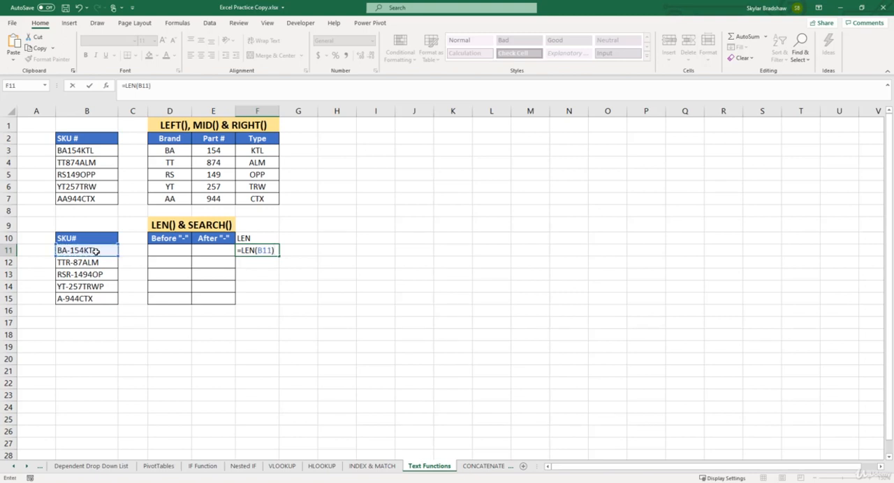
pyautogui.press('Return')
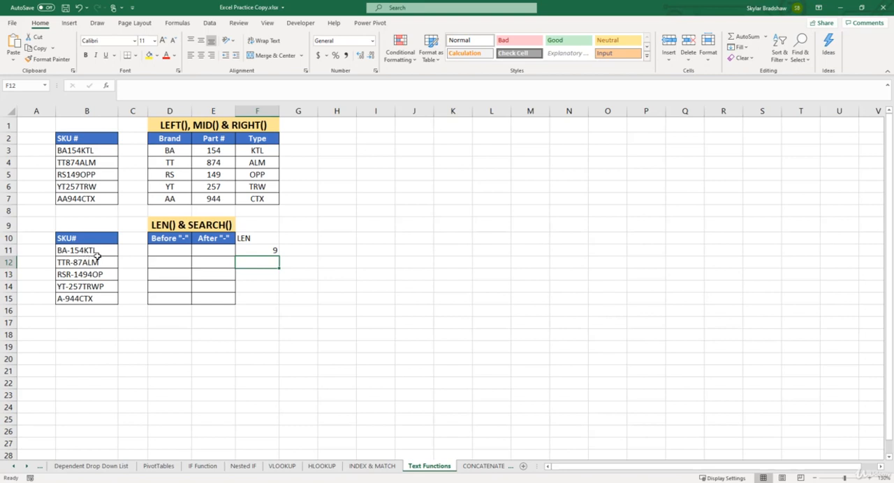
# - Center the LEN heading in F10 and fill the formula from F11 down to F15
pyautogui.click(263, 239)
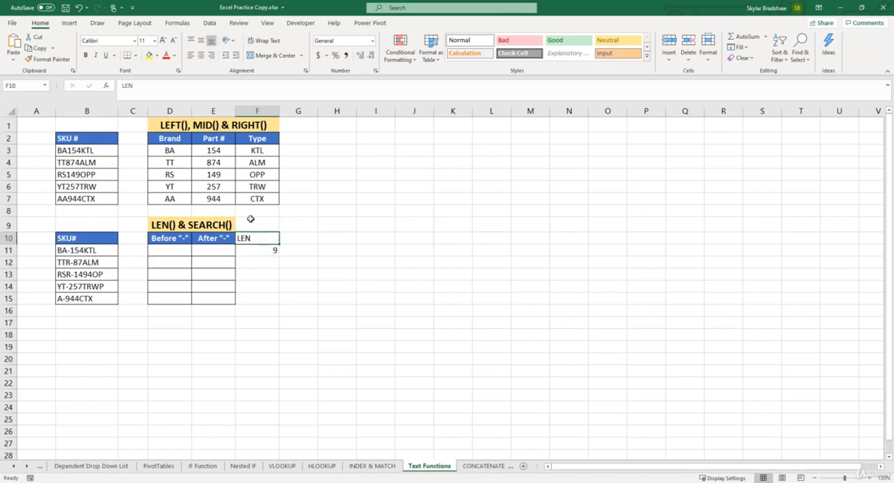
pyautogui.click(201, 56)
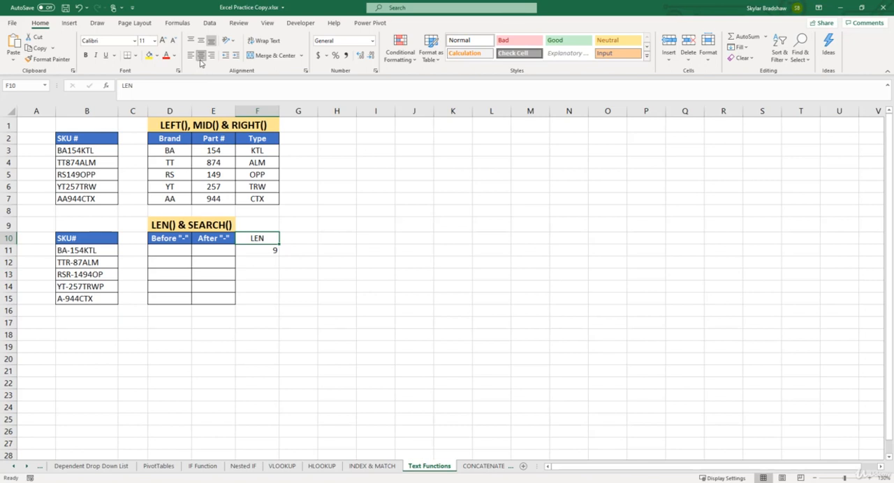
pyautogui.click(262, 250)
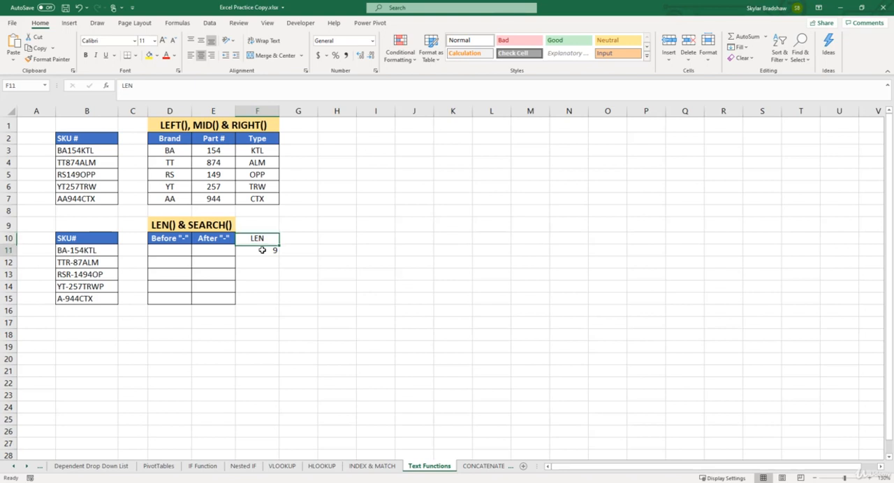
pyautogui.moveTo(277, 259); pyautogui.dragTo(279, 303)
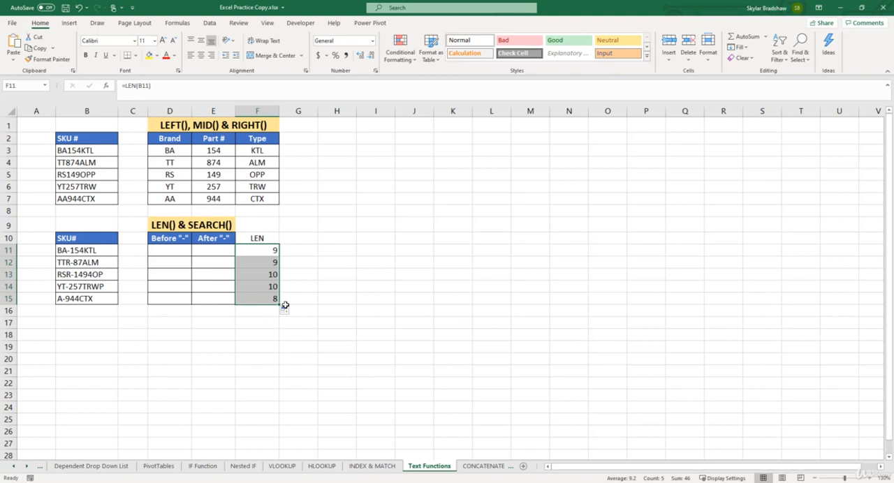
# - Add the heading SEARCH "-" in G10 and autofit the width of column G
pyautogui.click(296, 238)
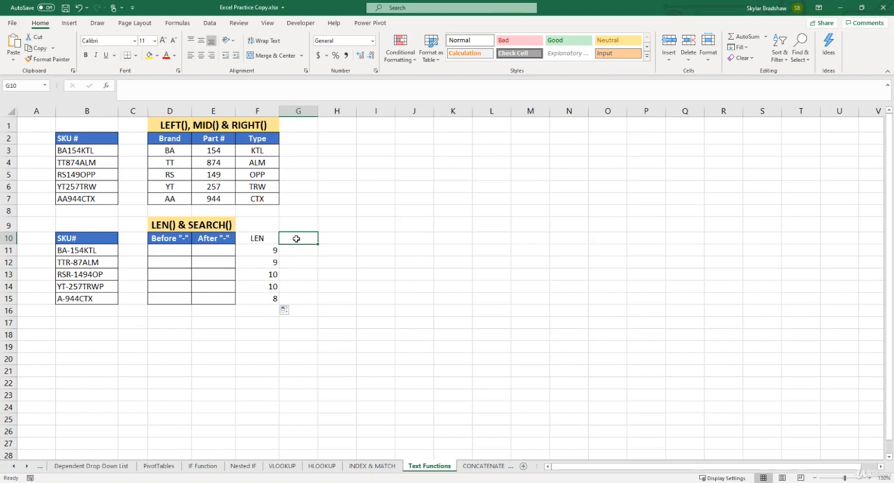
pyautogui.write('SEAR')
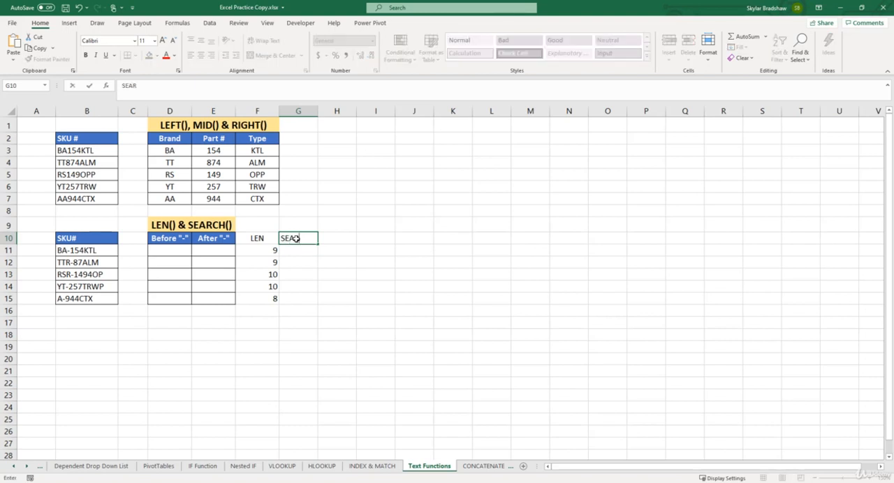
pyautogui.write('CH')
pyautogui.write('"-"')
pyautogui.press('Return')
pyautogui.doubleClick(318, 111)
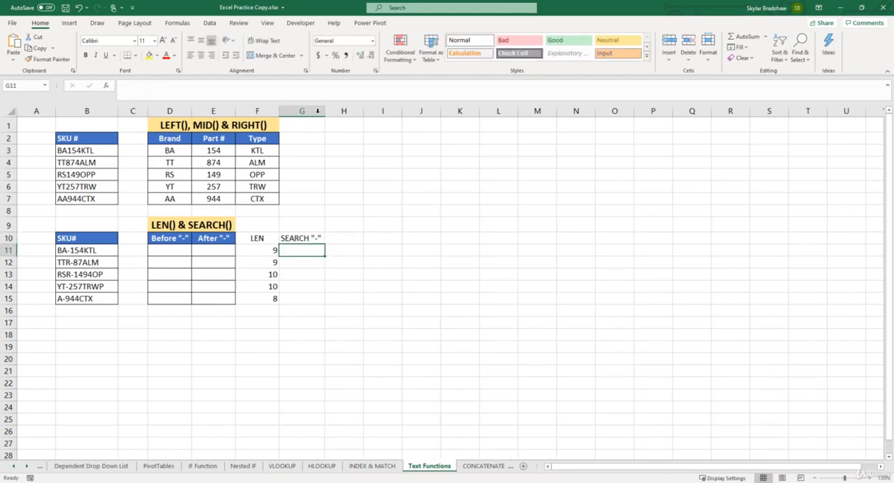
# - Enter the formula =SEARCH("-",B11) in G11 to locate the hyphen in the first SKU
pyautogui.write('=sear')
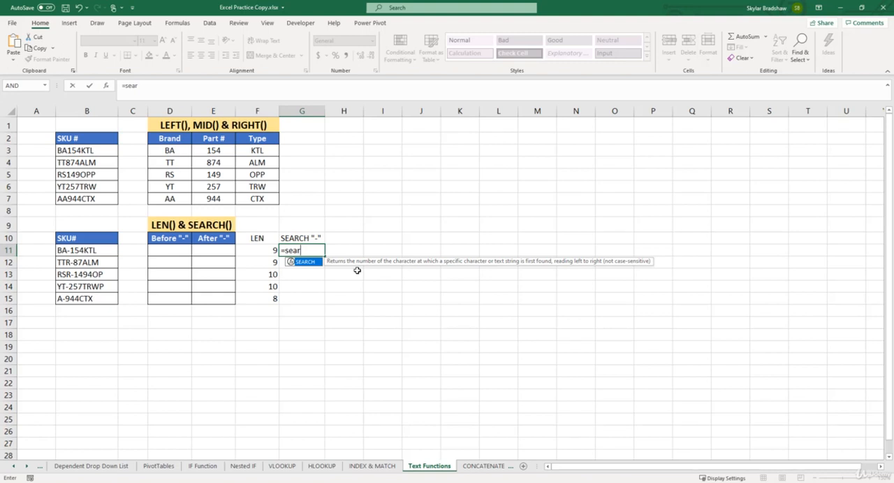
pyautogui.press('Tab')
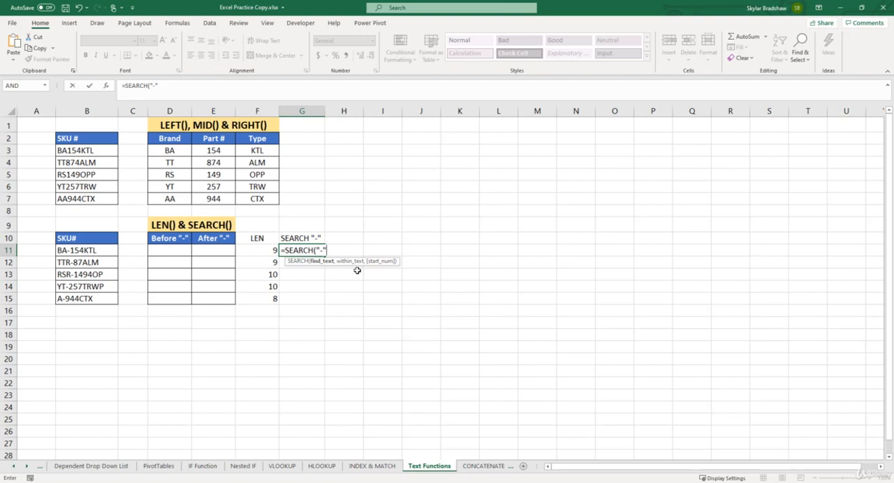
pyautogui.write(',')
pyautogui.click(104, 250)
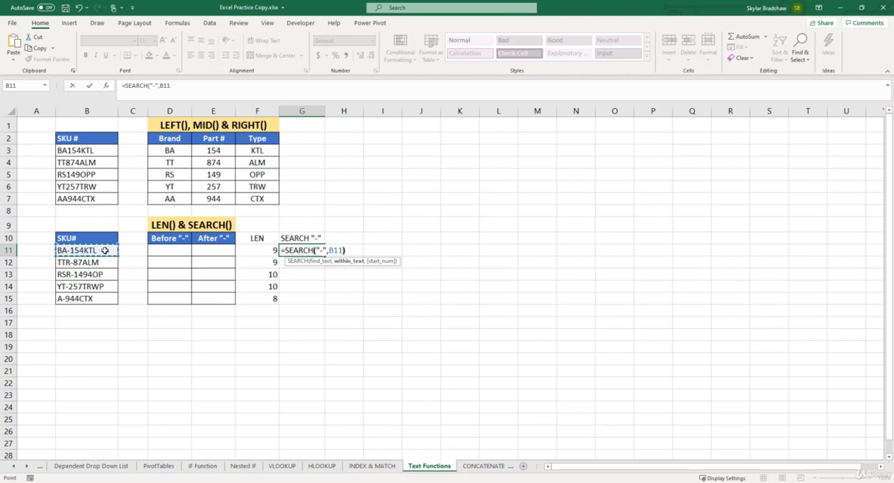
pyautogui.write(')')
pyautogui.press('Return')
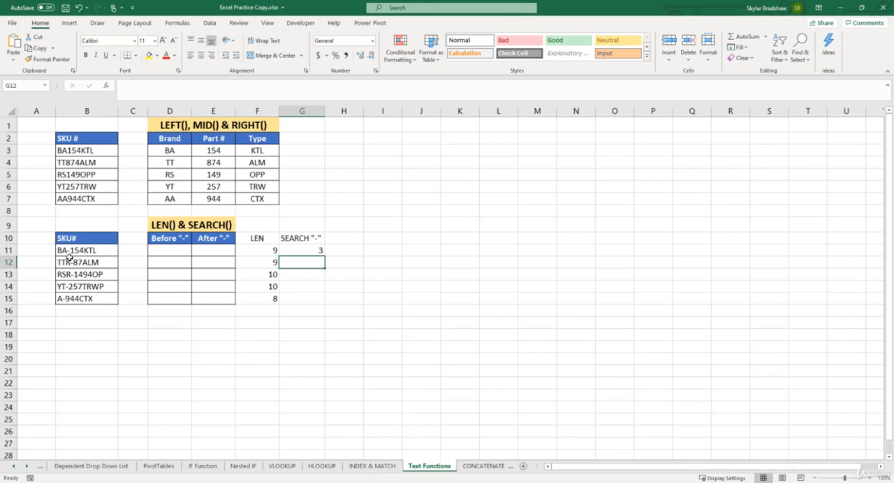
# - Fill the SEARCH formula from G11 down to G15 and check the copies in G12 and G15
pyautogui.click(296, 250)
pyautogui.moveTo(324, 256); pyautogui.dragTo(325, 303)
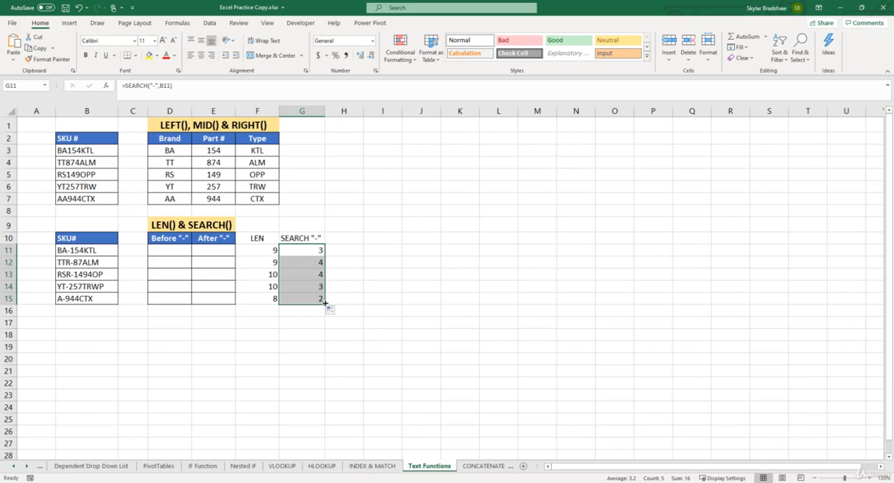
pyautogui.click(296, 262)
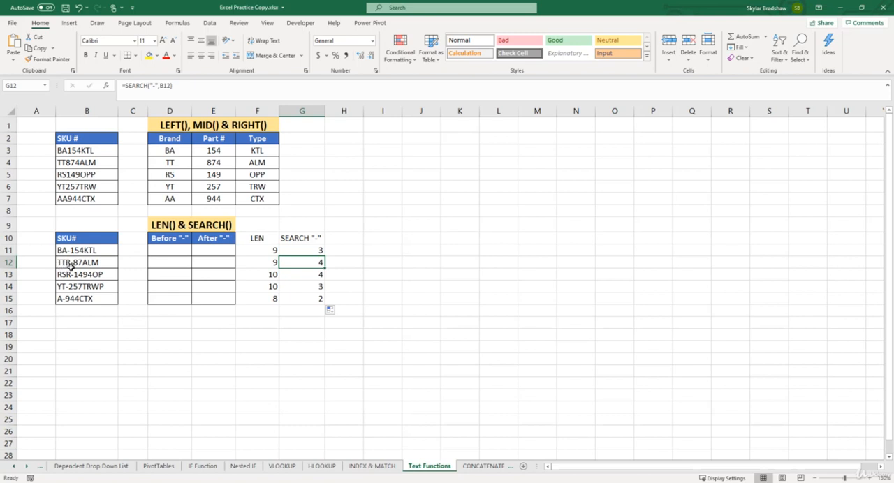
pyautogui.click(297, 299)
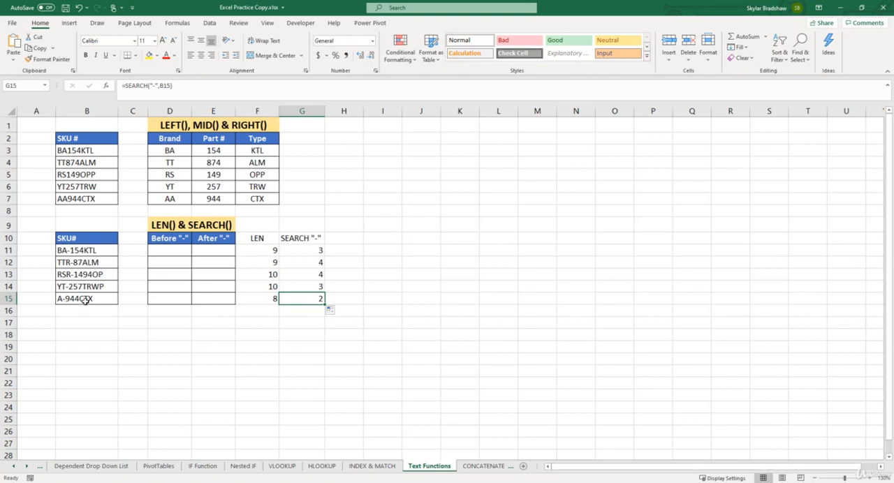
# - Begin a LEFT formula in D11 under Before "-", using B11 as the text argument
pyautogui.click(159, 252)
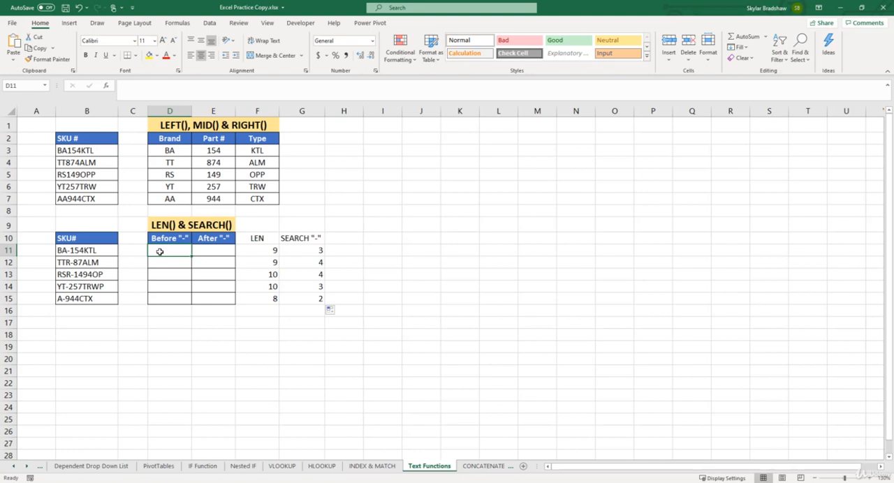
pyautogui.click(146, 95)
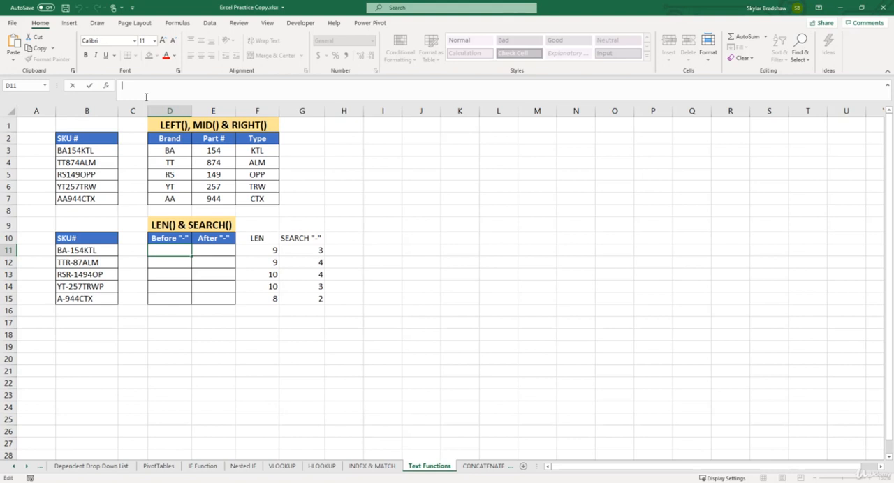
pyautogui.write('=')
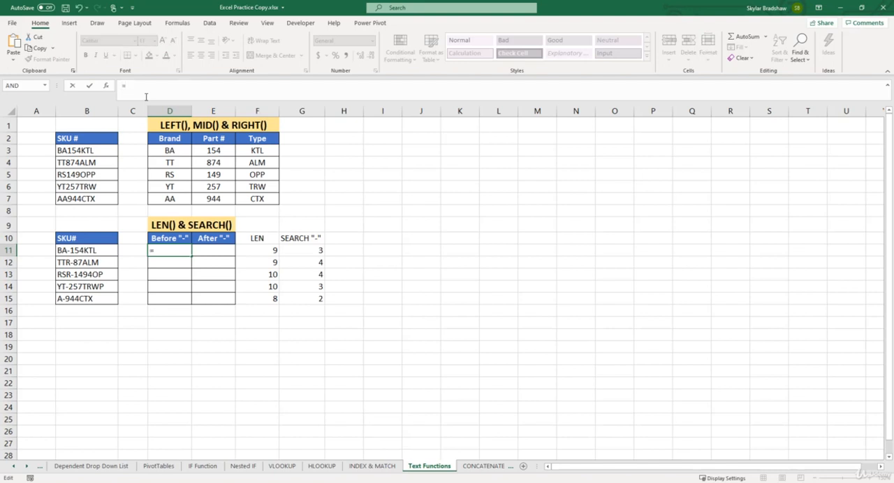
pyautogui.write('LEFT(')
pyautogui.click(106, 251)
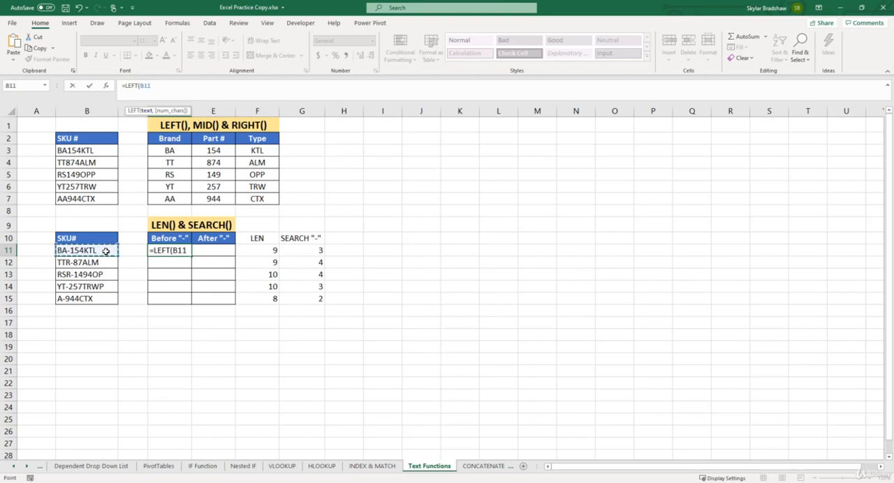
pyautogui.write(',')
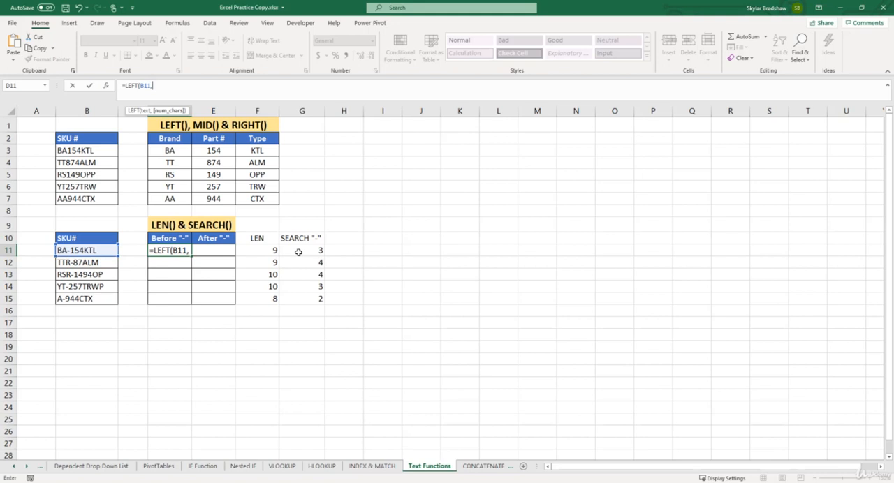
# - Complete the LEFT formula in D11 as =LEFT(B11,SEARCH("-",B11)), using the hyphen's position as the number of characters
pyautogui.write('search')
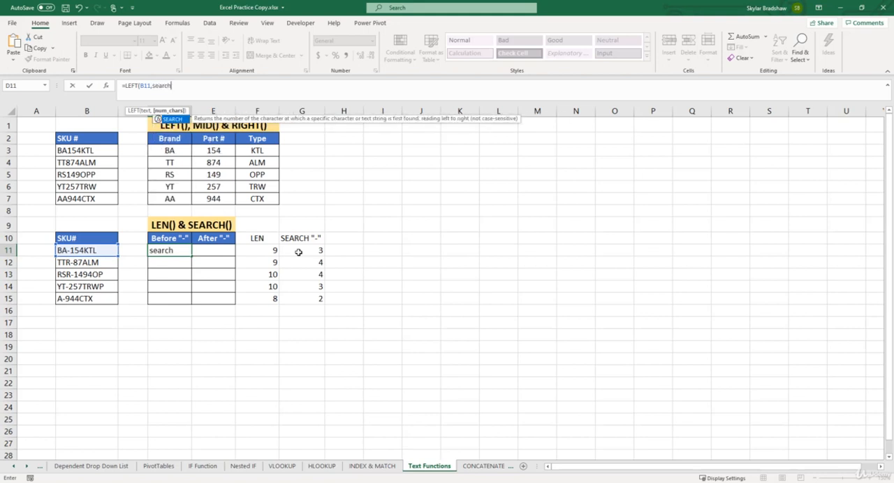
pyautogui.write('(')
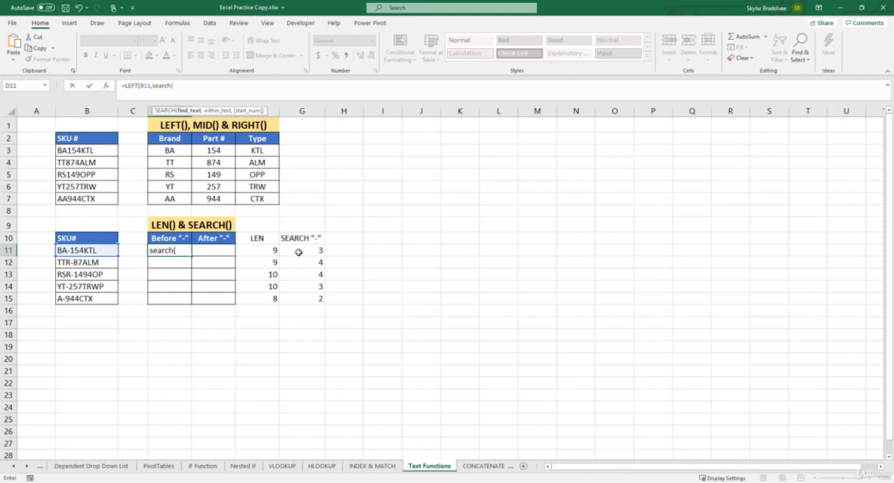
pyautogui.write('"-",')
pyautogui.click(105, 249)
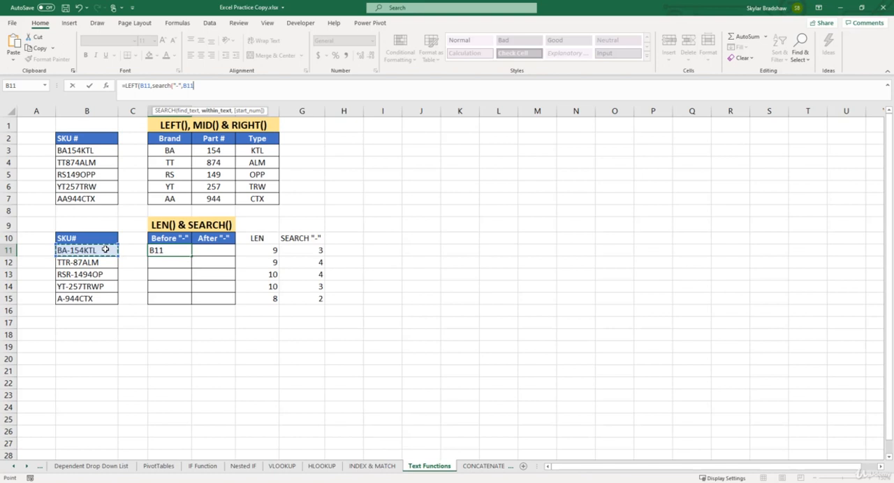
pyautogui.write(')')
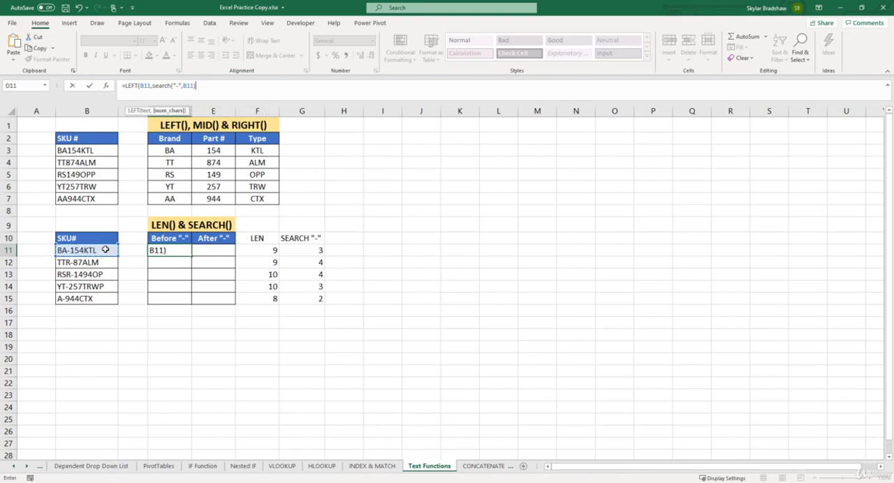
pyautogui.write(')')
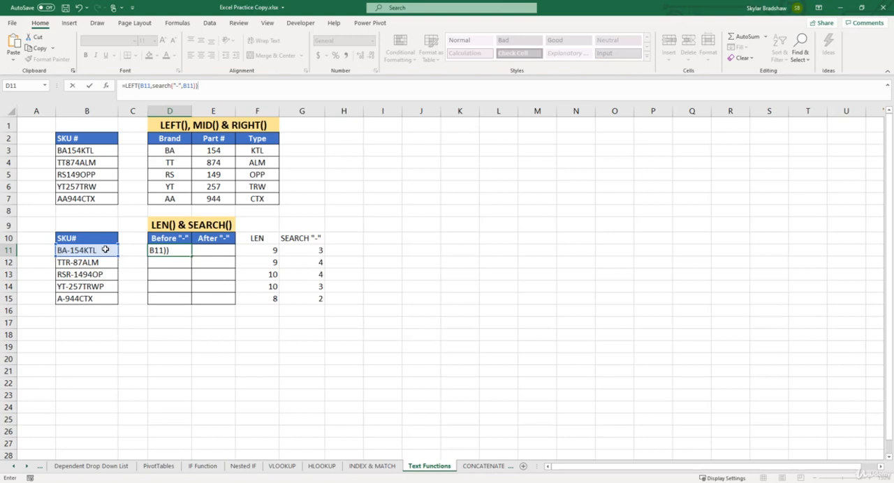
pyautogui.press('Return')
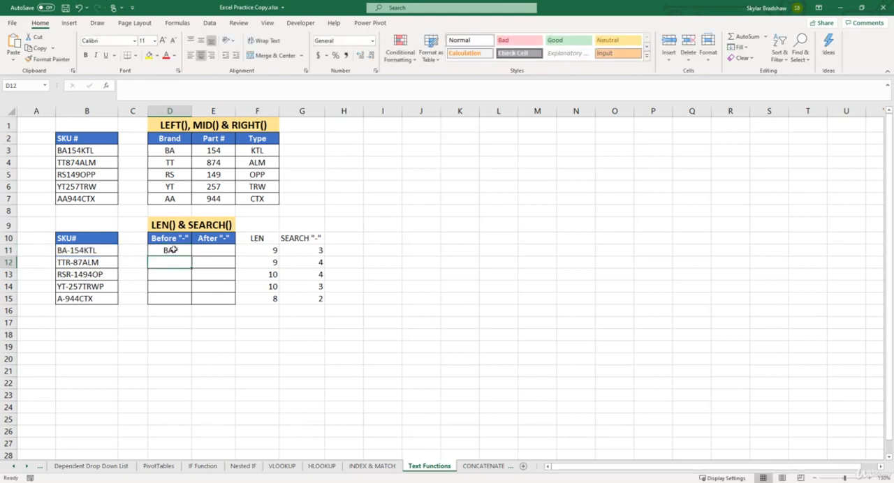
# - Subtract 1 from the SEARCH part of D11 to exclude the hyphen, making the formula =LEFT(B11,SEARCH("-",B11)-1)
pyautogui.click(182, 250)
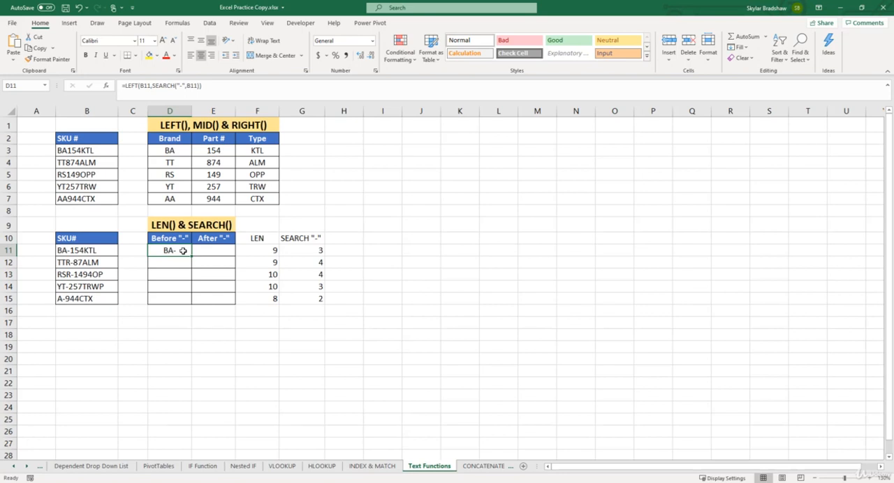
pyautogui.click(155, 86)
pyautogui.moveTo(155, 86); pyautogui.dragTo(199, 85)
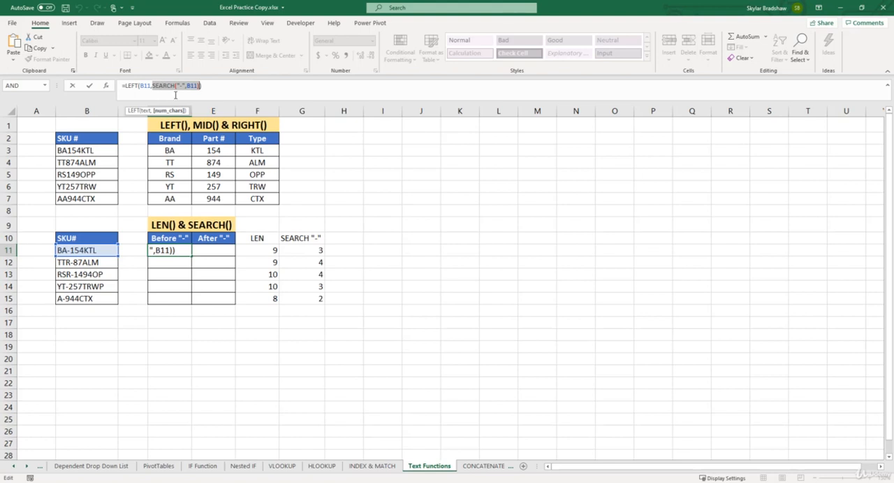
pyautogui.click(198, 87)
pyautogui.write('-')
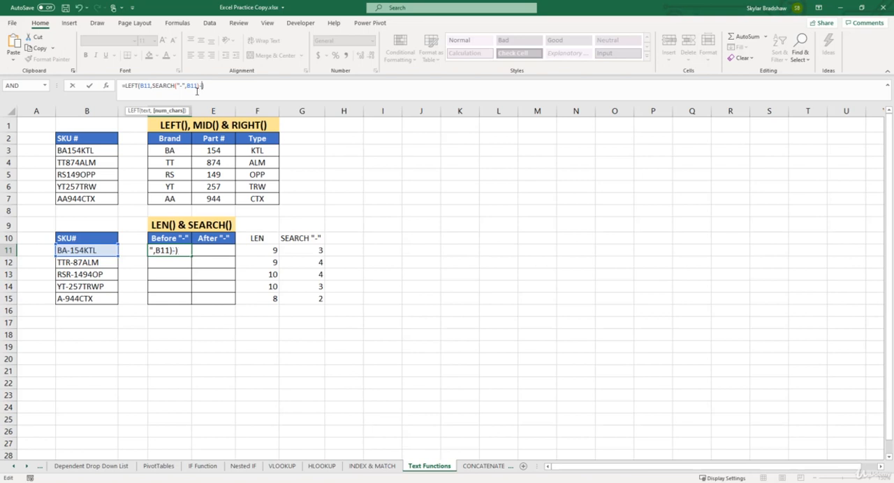
pyautogui.write('1')
pyautogui.press('Return')
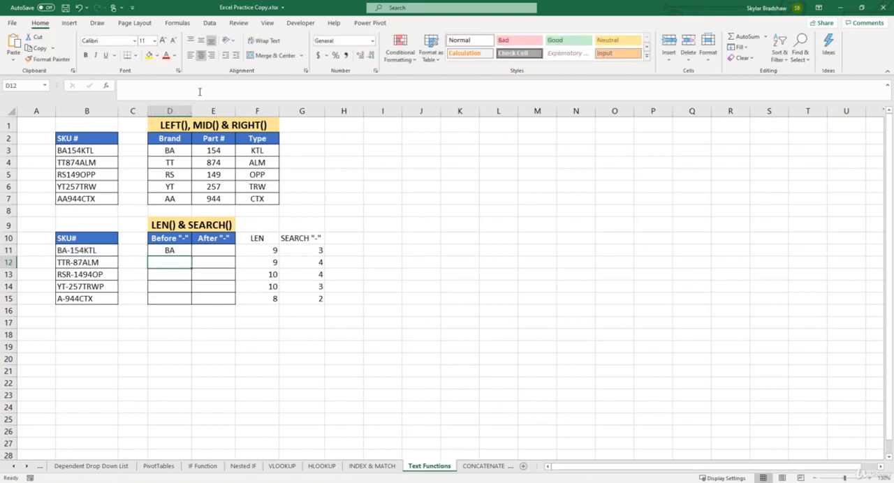
# - Fill the LEFT formula from D11 down to D15 and check the SEARCH part of the copy in D12
pyautogui.click(182, 250)
pyautogui.moveTo(191, 256); pyautogui.dragTo(190, 307)
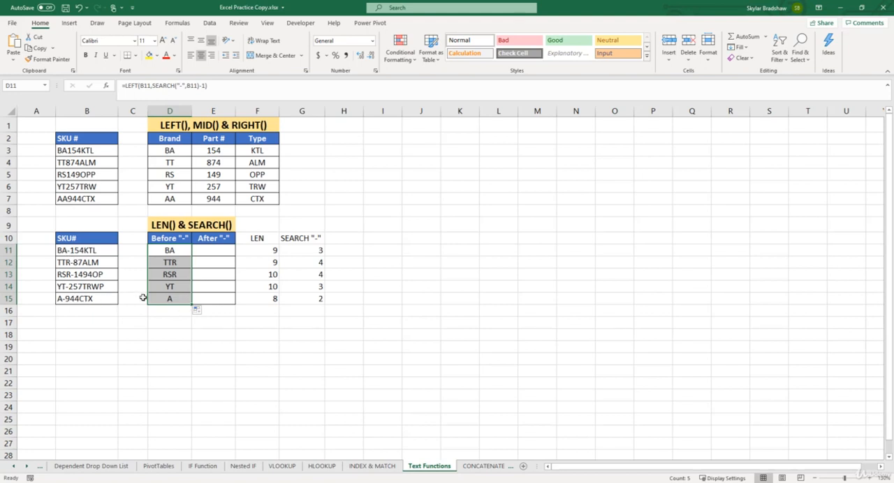
pyautogui.click(183, 262)
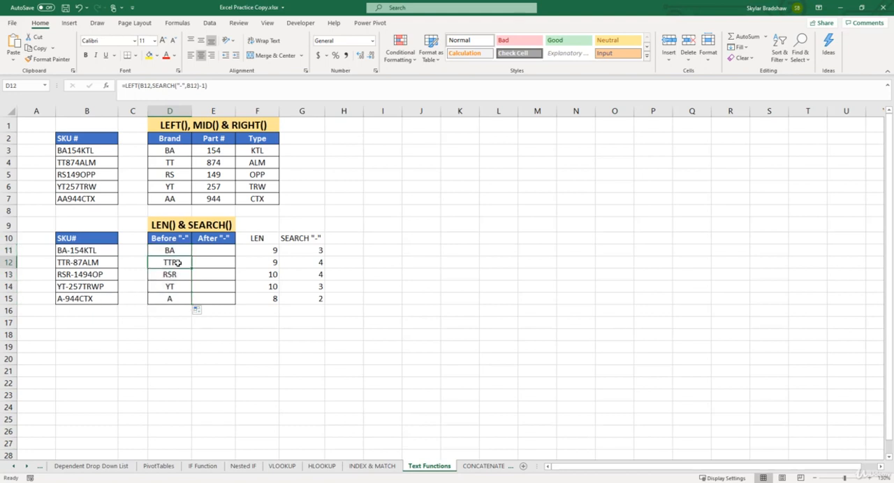
pyautogui.moveTo(199, 85); pyautogui.dragTo(153, 87)
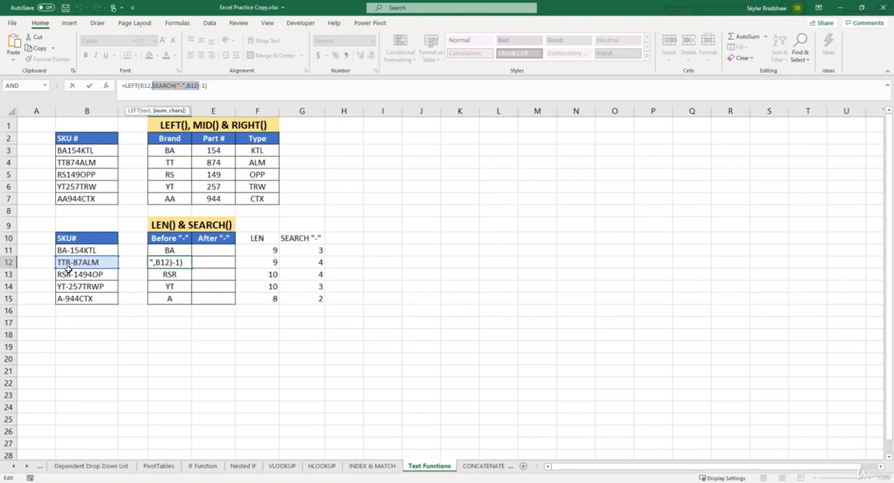
pyautogui.hotkey('ctrl', 'Return')
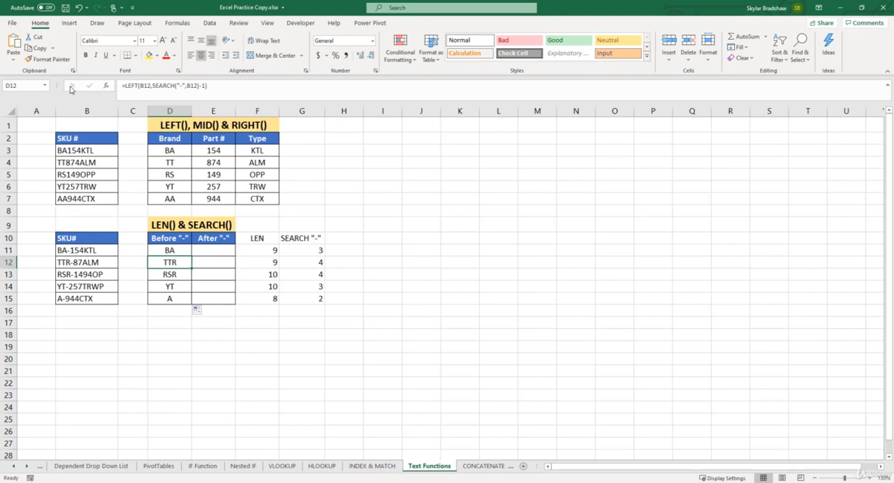
# - Begin a RIGHT formula in E11 under After "-", with B11 as the text and LEN(B11) minus as the start of the character count
pyautogui.click(217, 253)
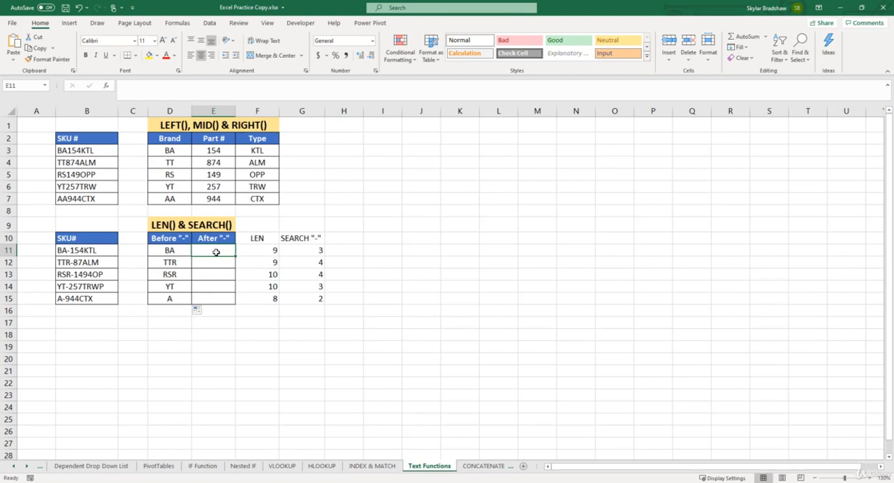
pyautogui.click(136, 96)
pyautogui.write('=right(')
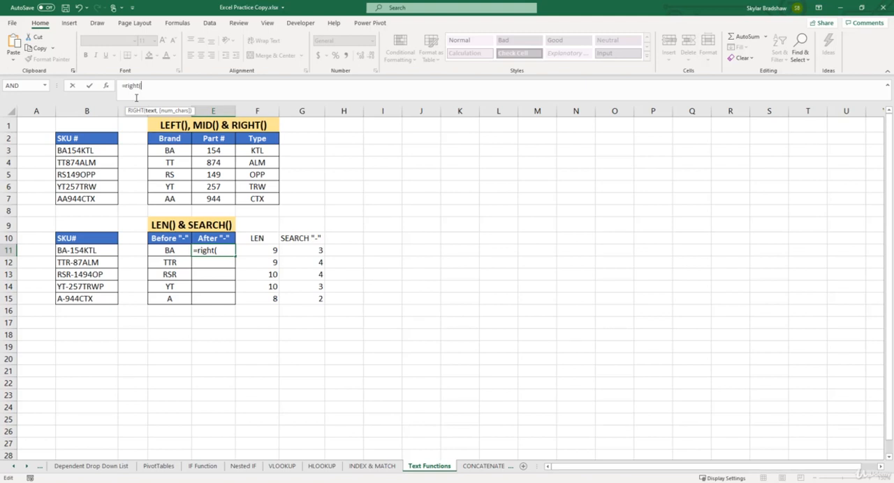
pyautogui.click(105, 249)
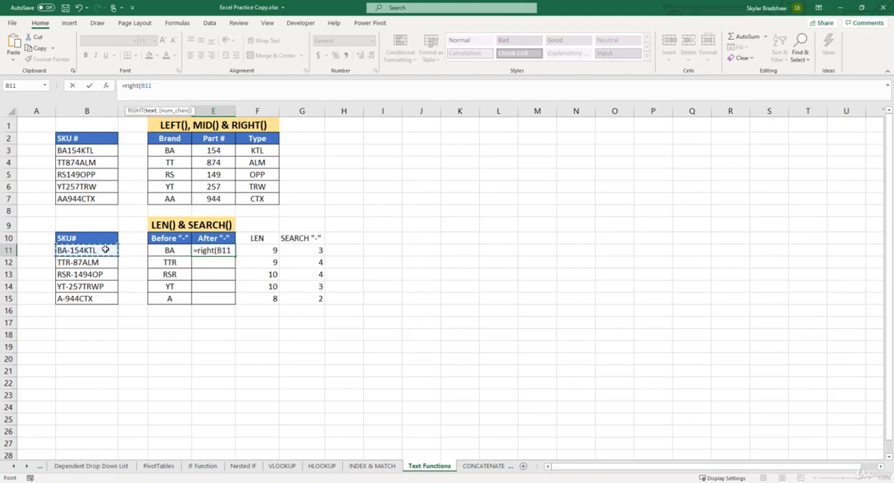
pyautogui.write(',')
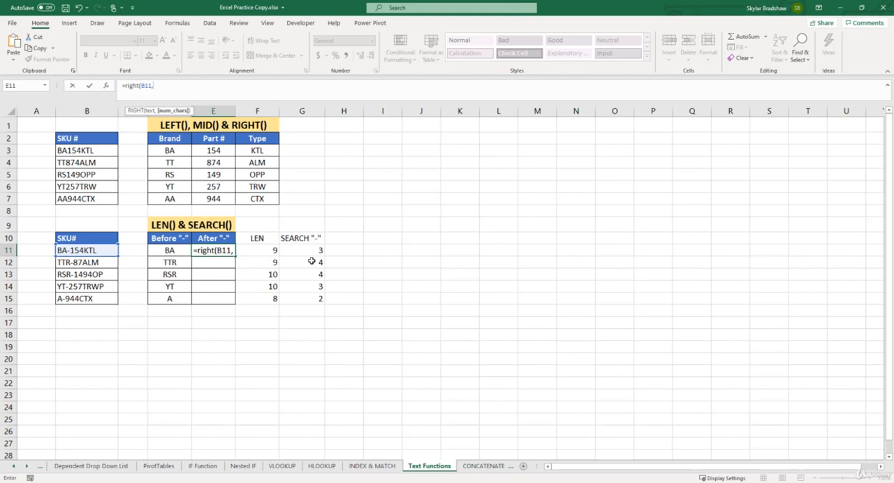
pyautogui.write('len')
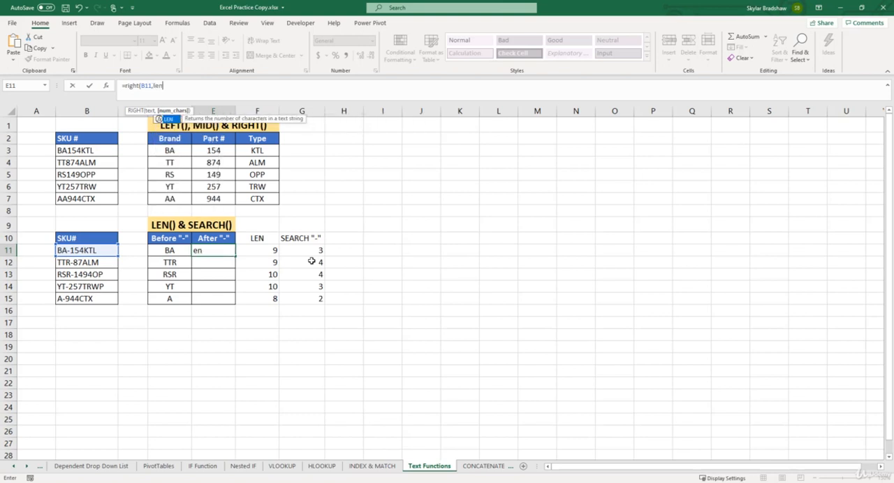
pyautogui.write('(')
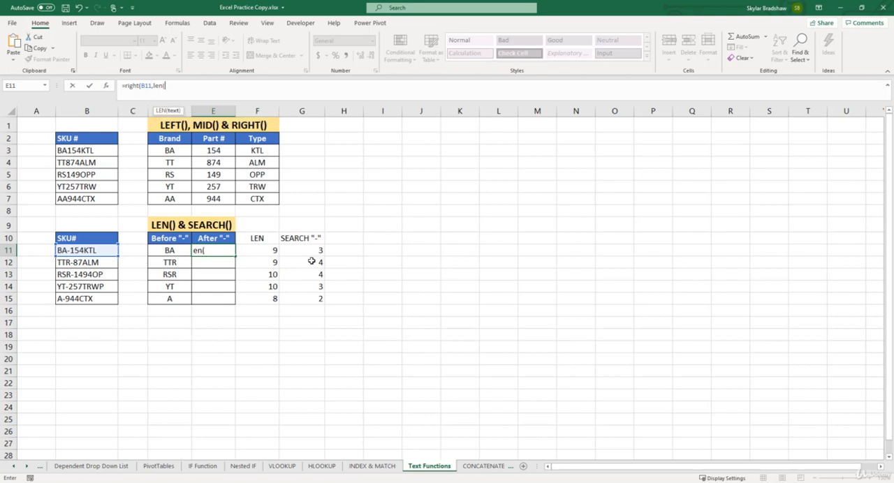
pyautogui.click(110, 252)
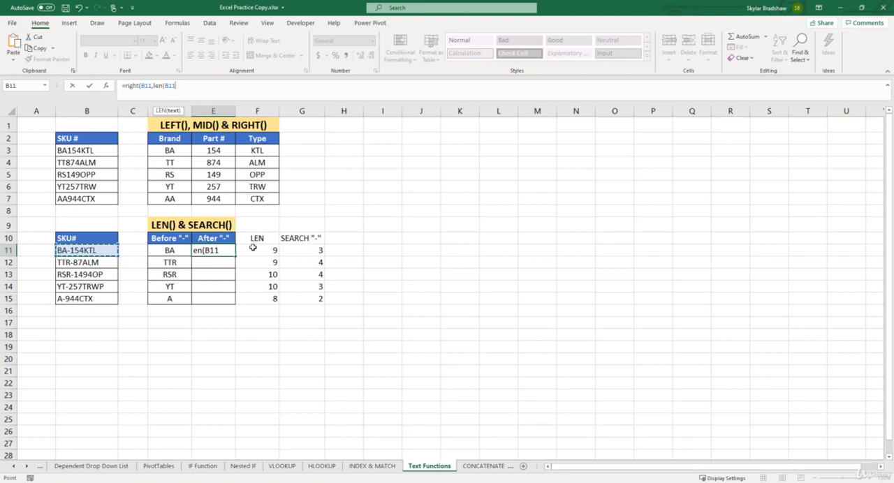
pyautogui.write(')-')
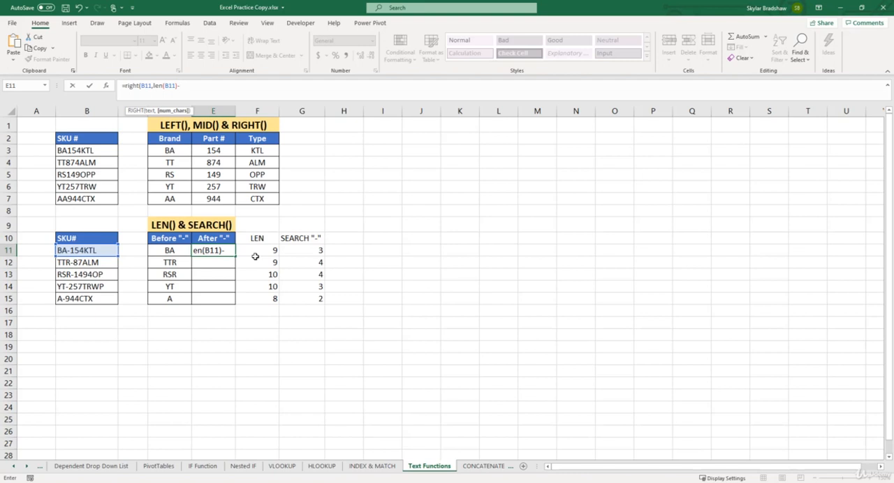
# - Complete the formula in E11 by subtracting SEARCH("-",B11), giving =RIGHT(B11,LEN(B11)-SEARCH("-",B11))
pyautogui.write('sea')
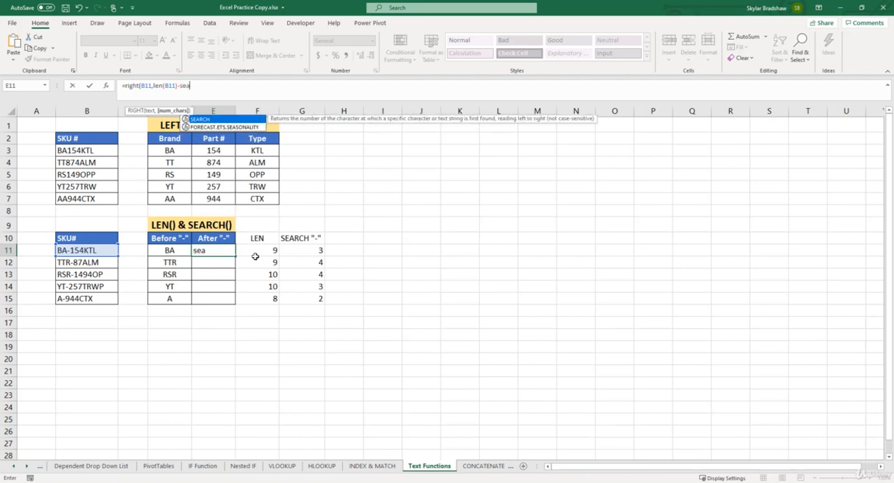
pyautogui.write('rch(')
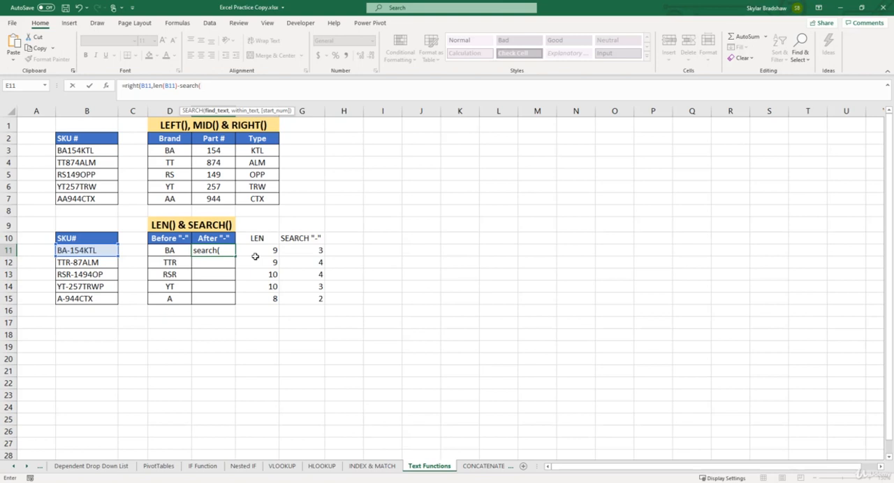
pyautogui.write('"-",')
pyautogui.click(111, 254)
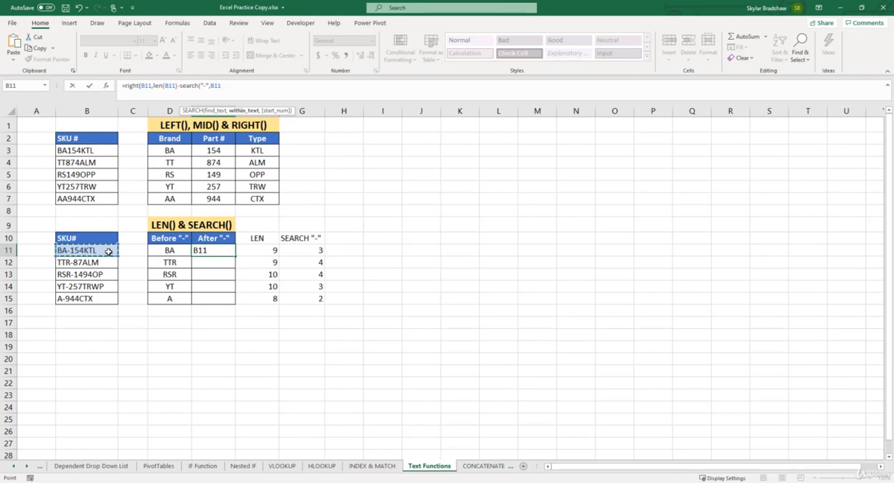
pyautogui.write(')')
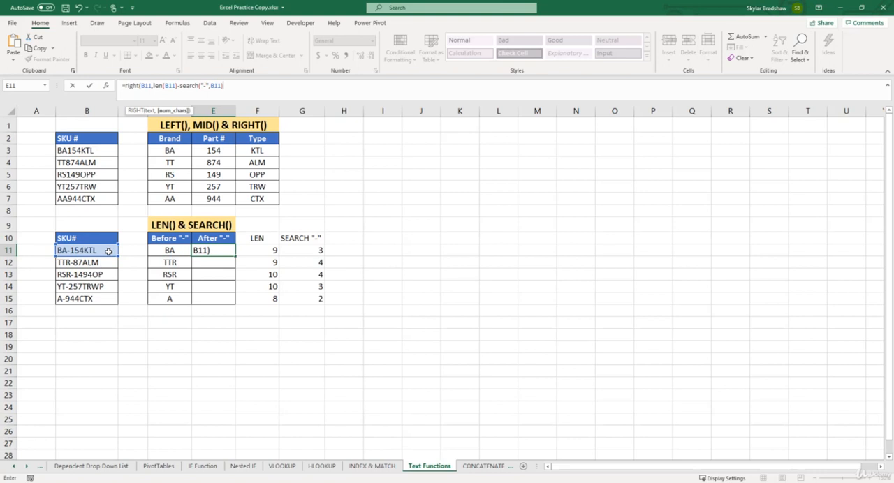
pyautogui.write(')')
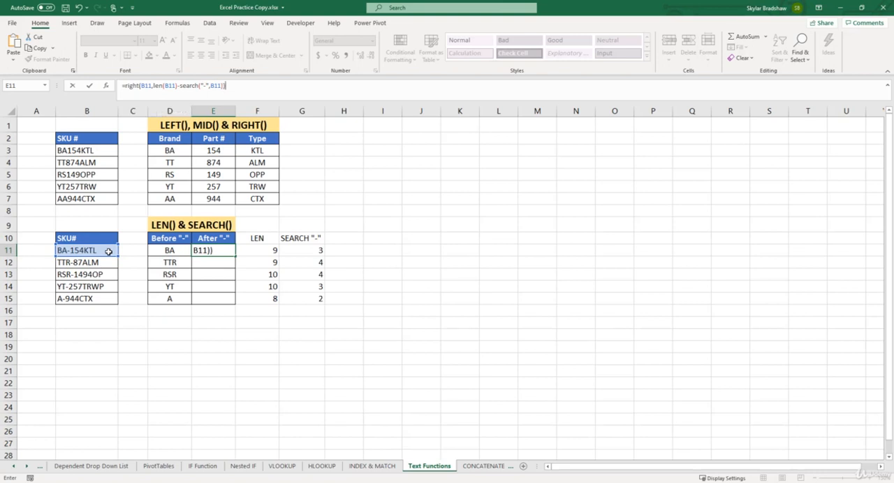
pyautogui.press('Return')
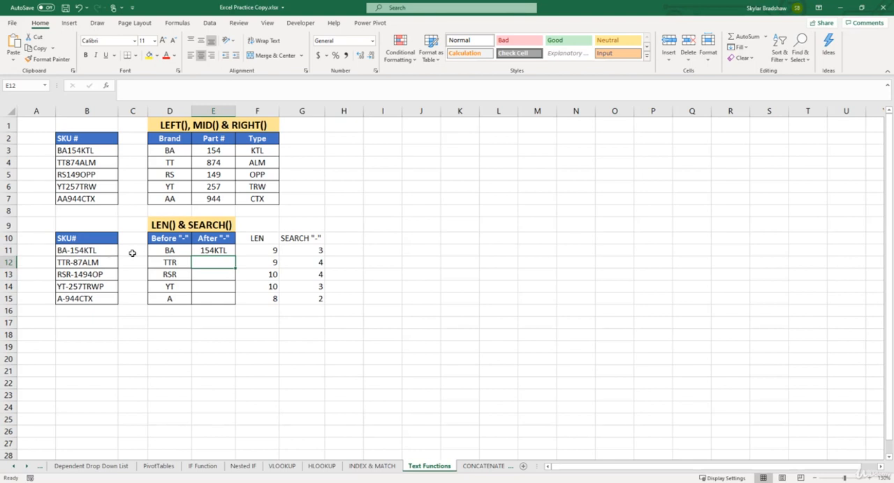
# - Fill the RIGHT formula from E11 down to E15 and check the copies in E12 and E14
pyautogui.click(232, 251)
pyautogui.moveTo(236, 257); pyautogui.dragTo(229, 302)
pyautogui.click(226, 311)
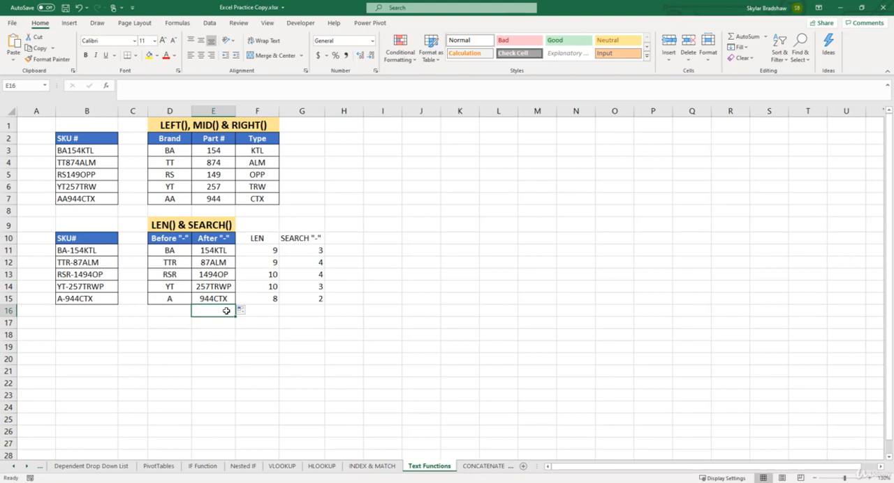
pyautogui.click(230, 264)
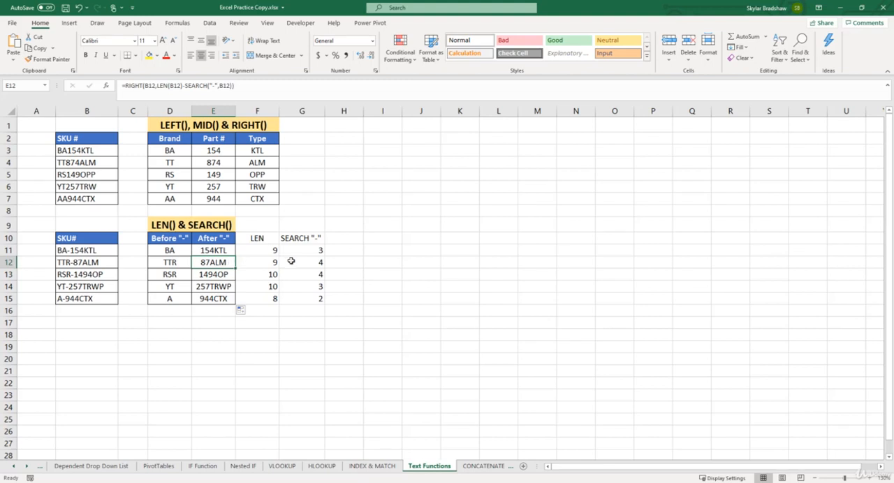
pyautogui.click(231, 288)
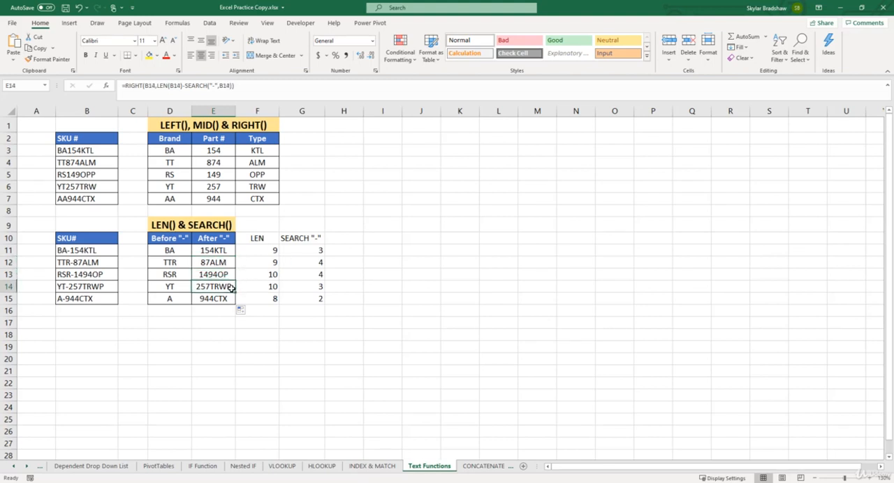